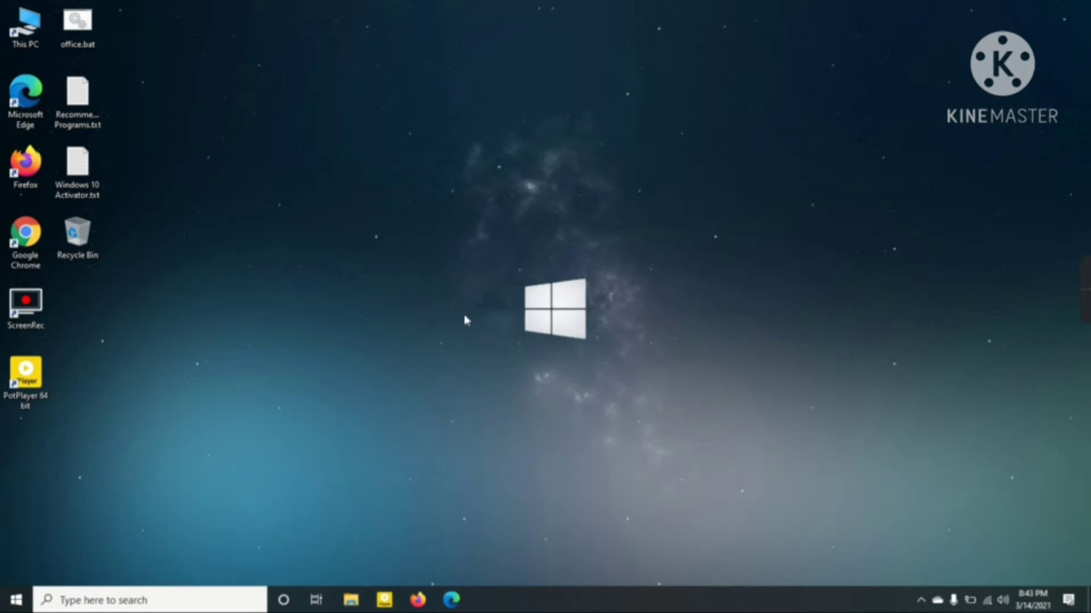
- Refresh the desktop, then open Google Chrome and go to igetintopc.com
right_click(438, 161)
click(461, 200)
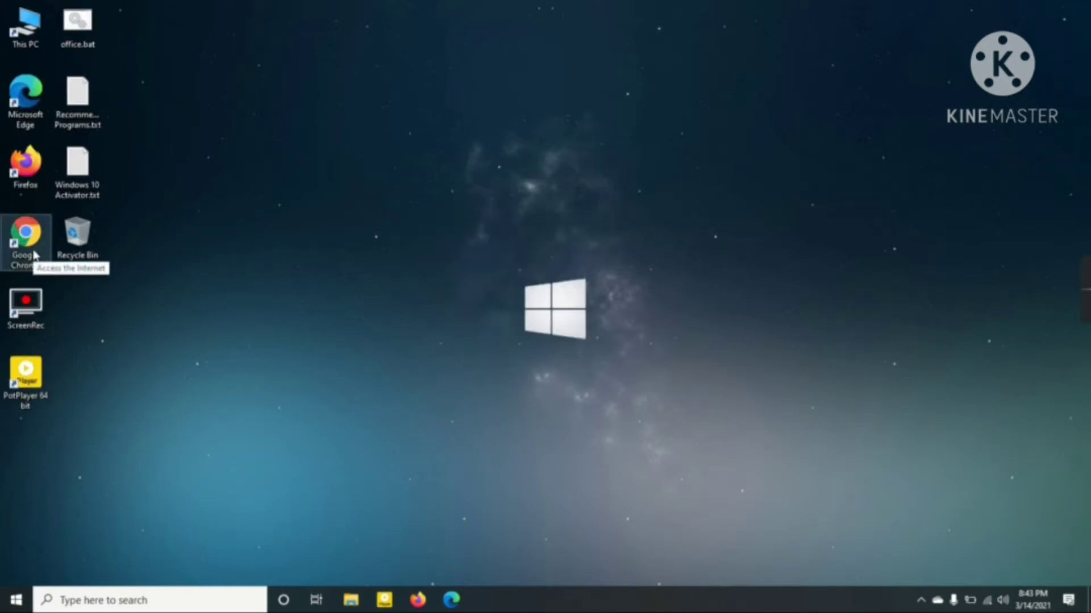
double_click(33, 254)
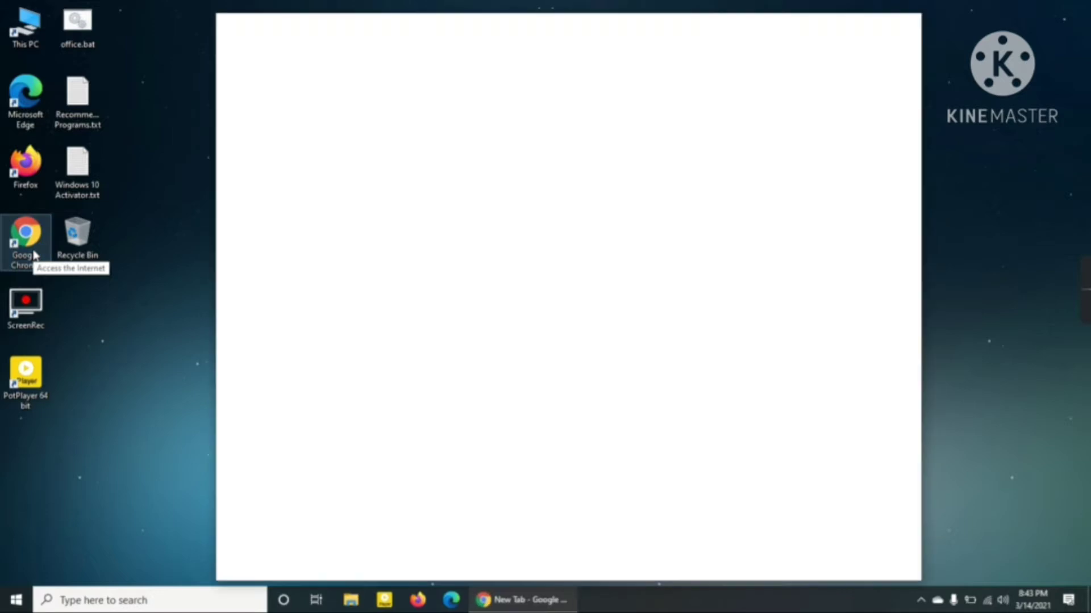
click(879, 25)
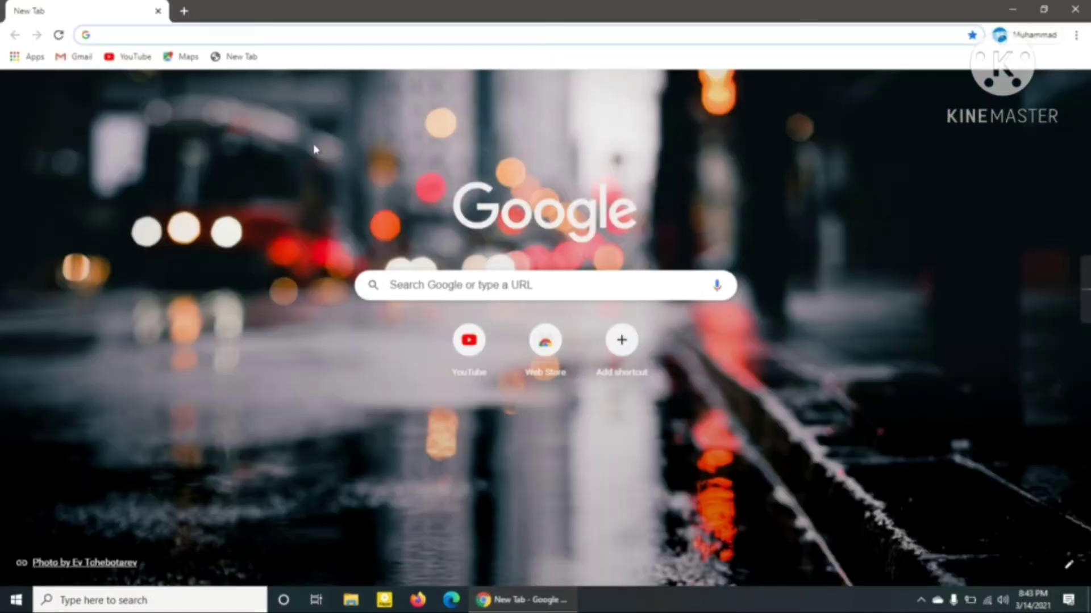
click(327, 31)
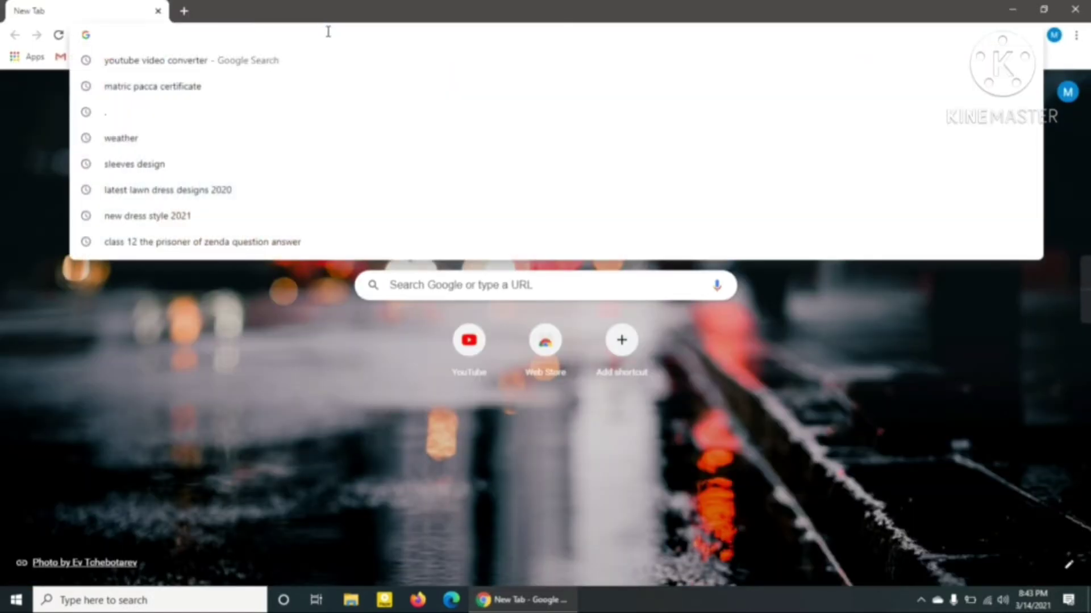
text(igetintopc.com)
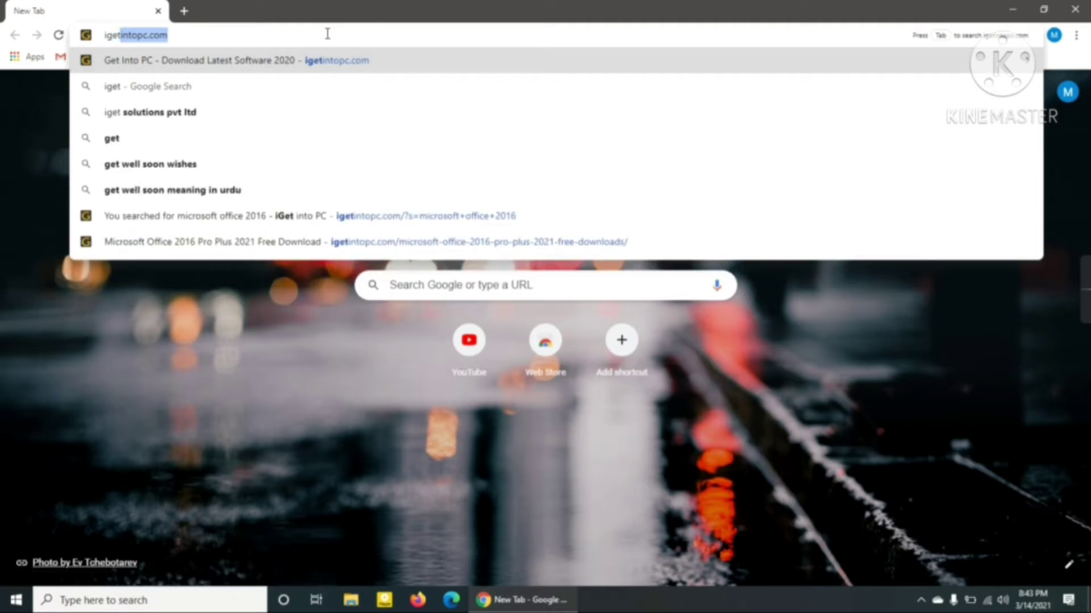
key(Return)
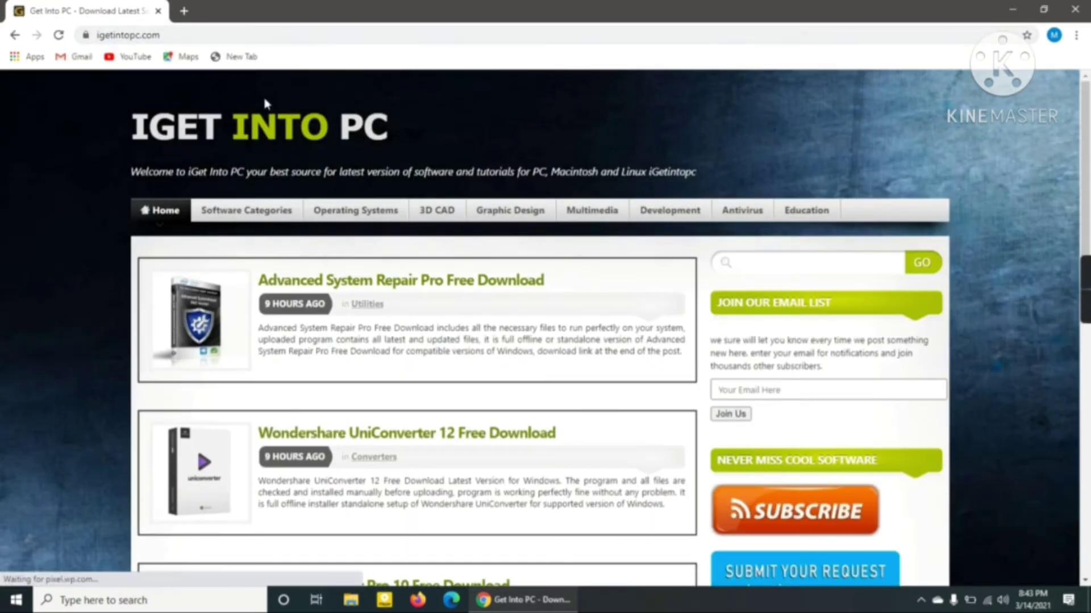
- Search the iGet Into PC site for "microsoft office 2016"
scroll(278, 281, down, 2)
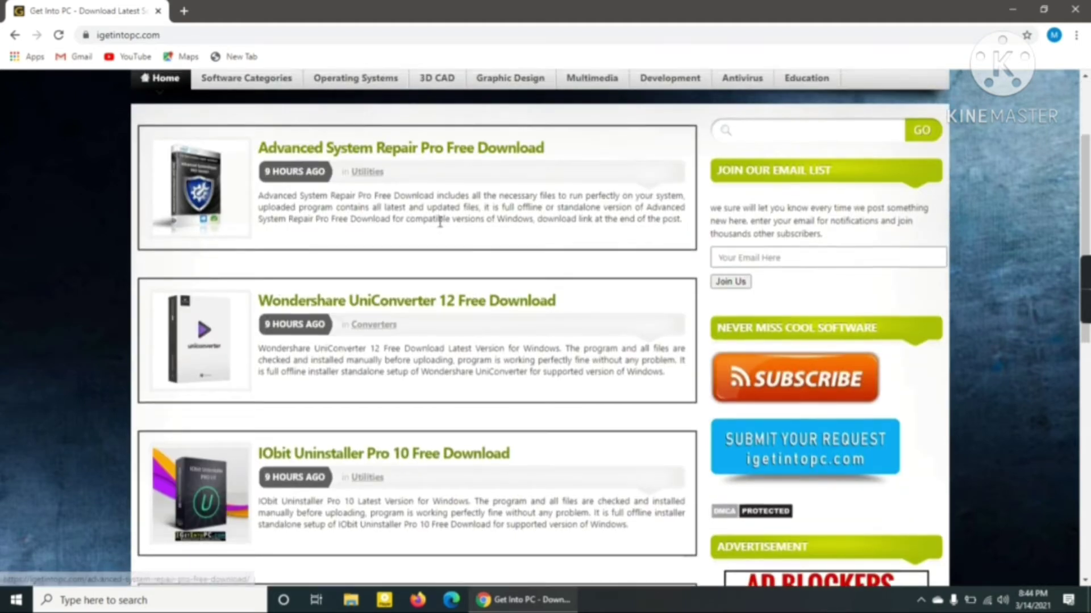
scroll(438, 220, up, 2)
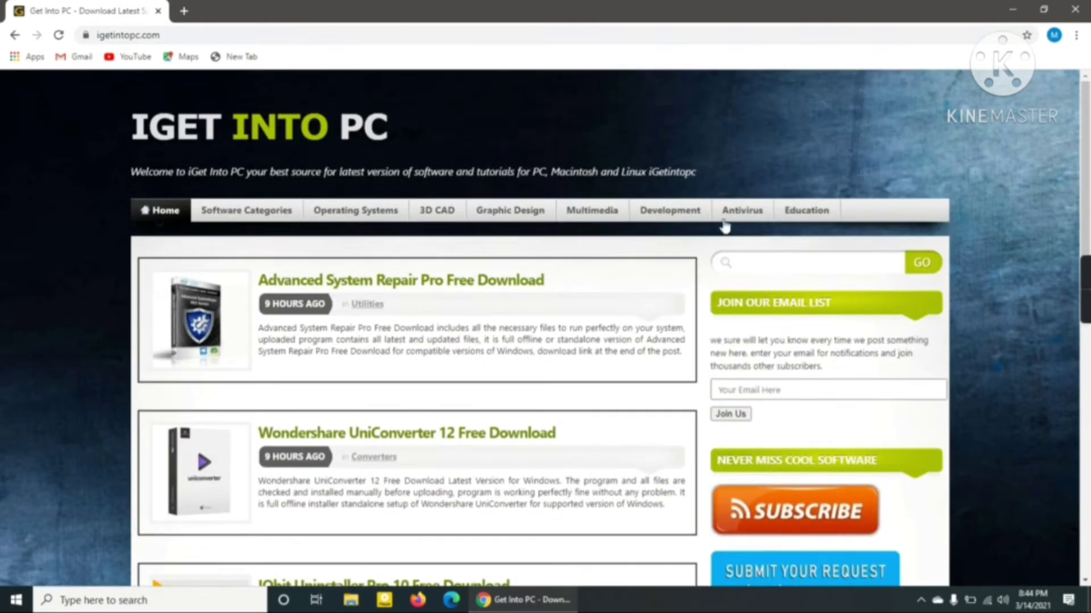
click(780, 262)
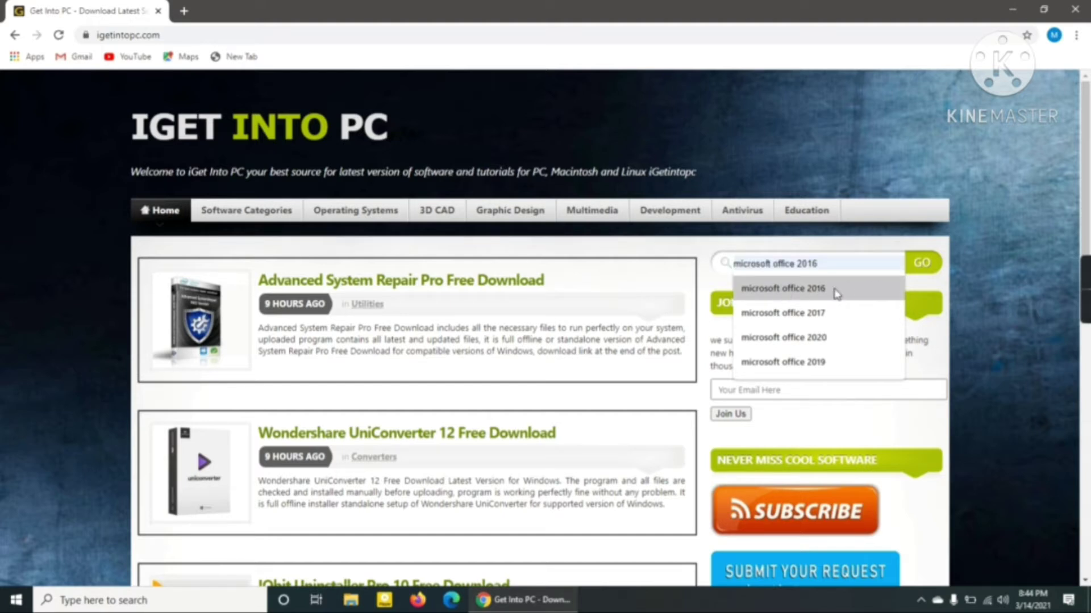
click(794, 290)
click(930, 271)
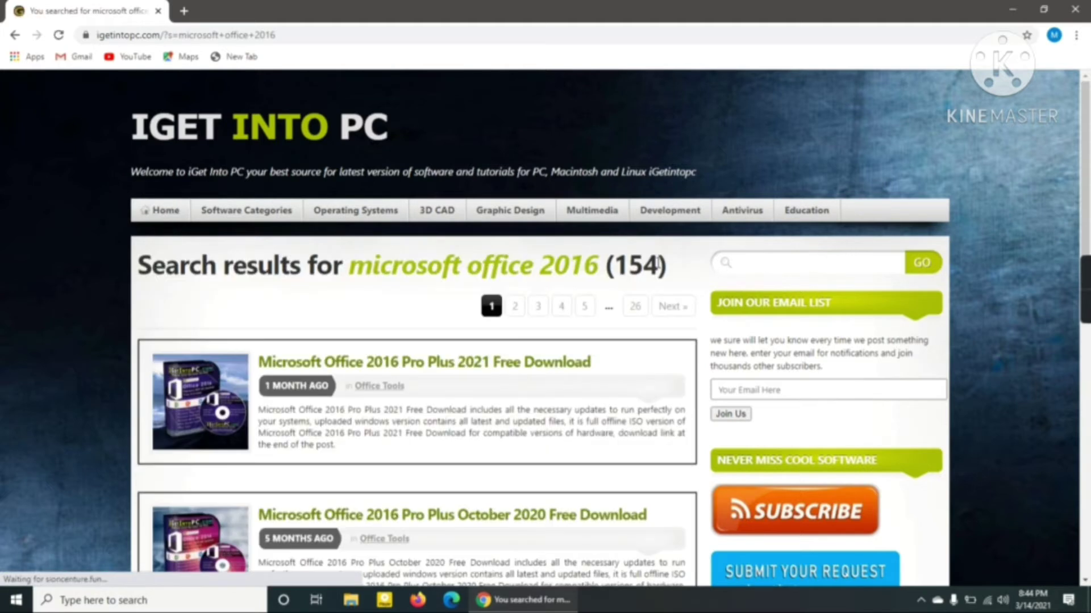
- Open the Microsoft Office 2016 Pro Plus 2021 Free Download result and find its 32bit and 64bit download links
scroll(664, 267, down, 3)
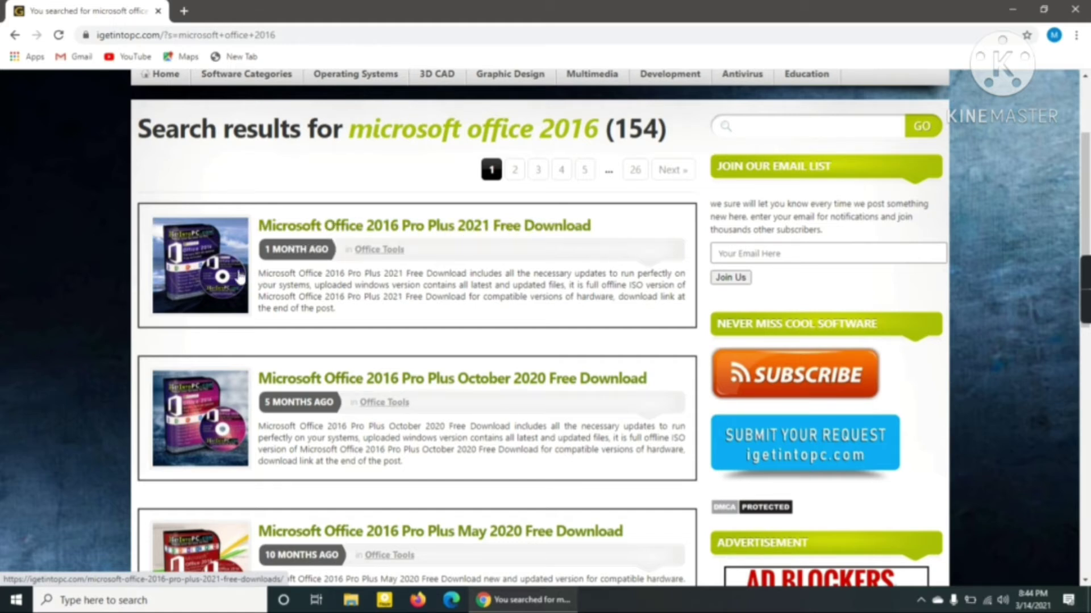
click(355, 225)
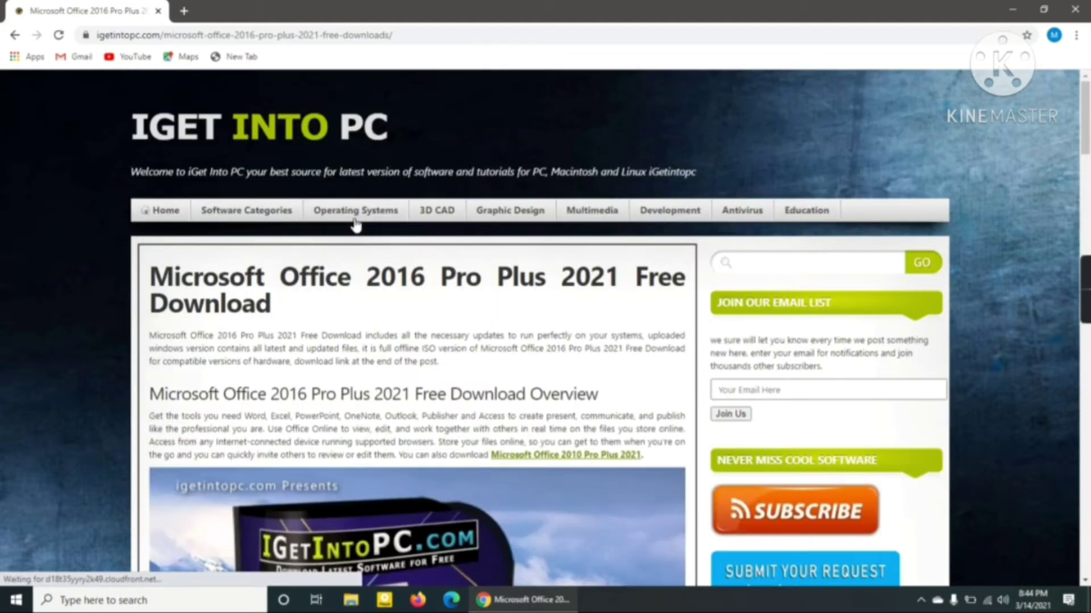
scroll(358, 228, down, 3)
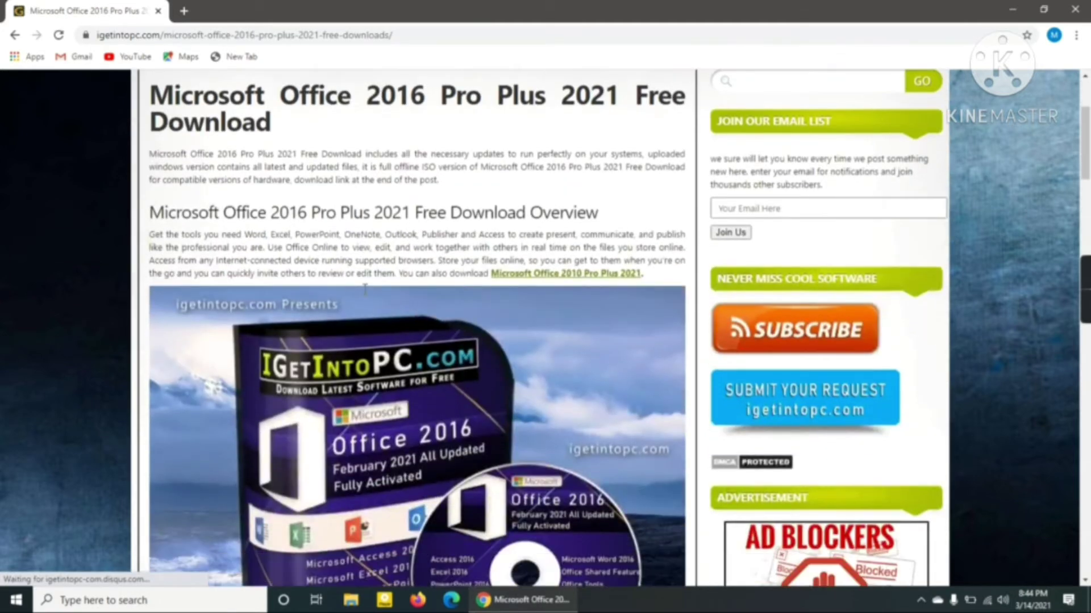
scroll(365, 290, down, 15)
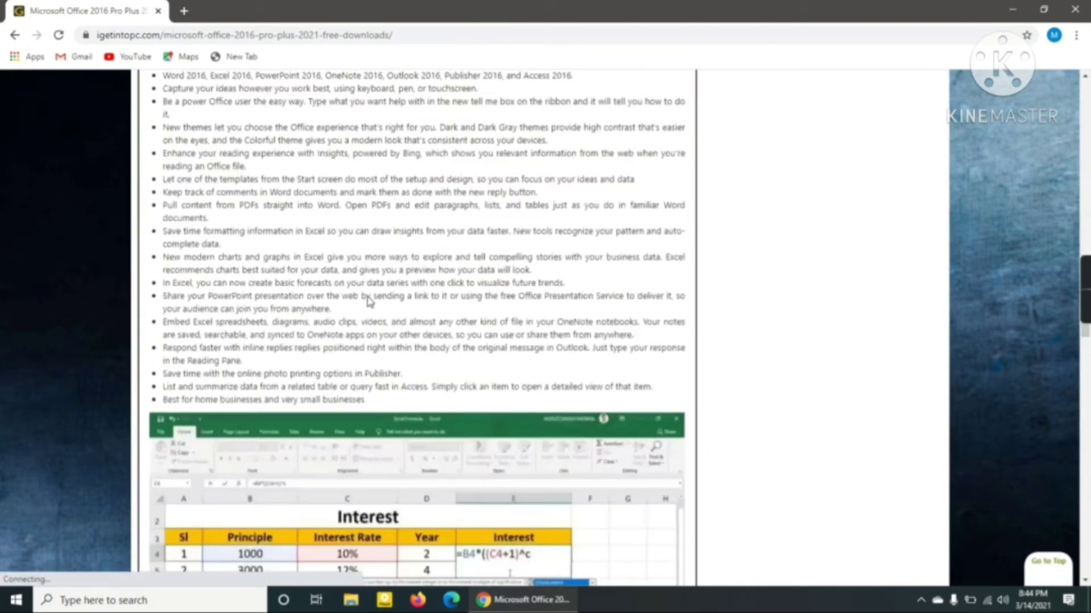
scroll(368, 301, down, 20)
scroll(368, 301, down, 3)
scroll(392, 221, up, 2)
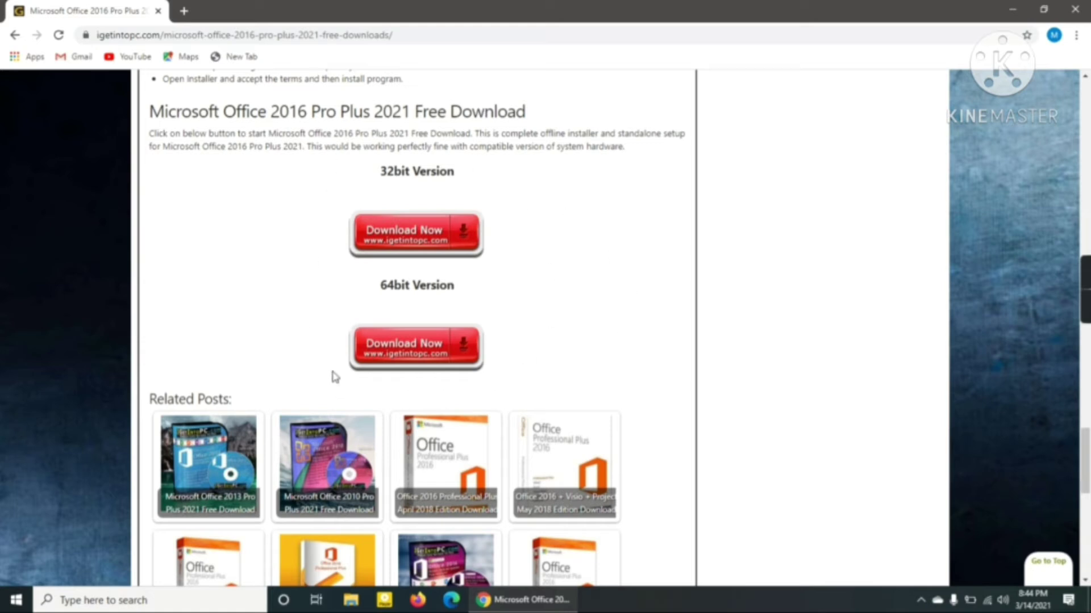
- Check the computer's system type in the This PC properties, then close the System and This PC windows
click(1007, 7)
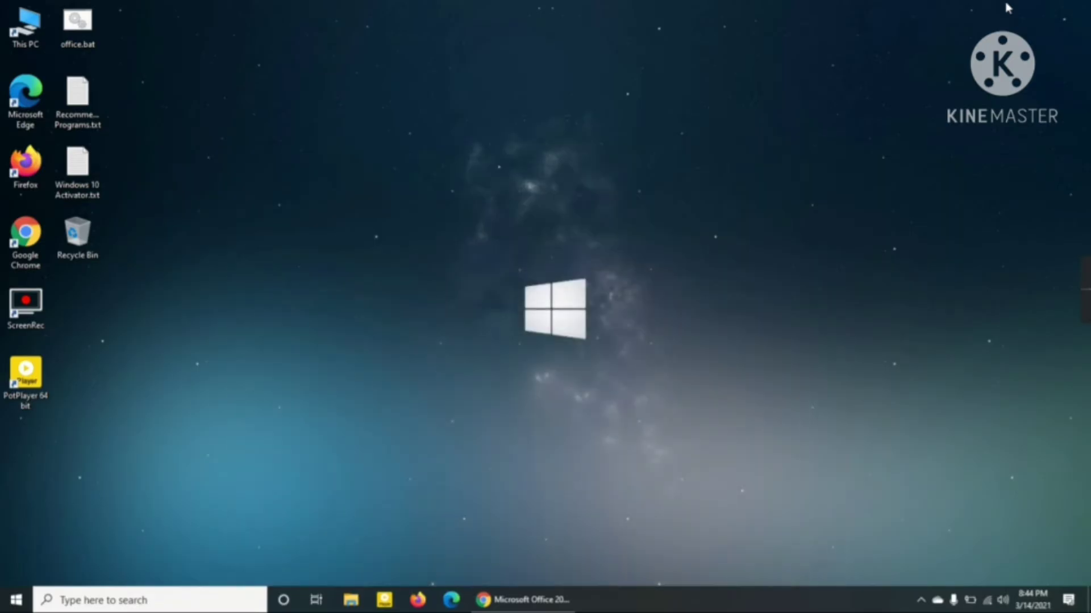
double_click(25, 20)
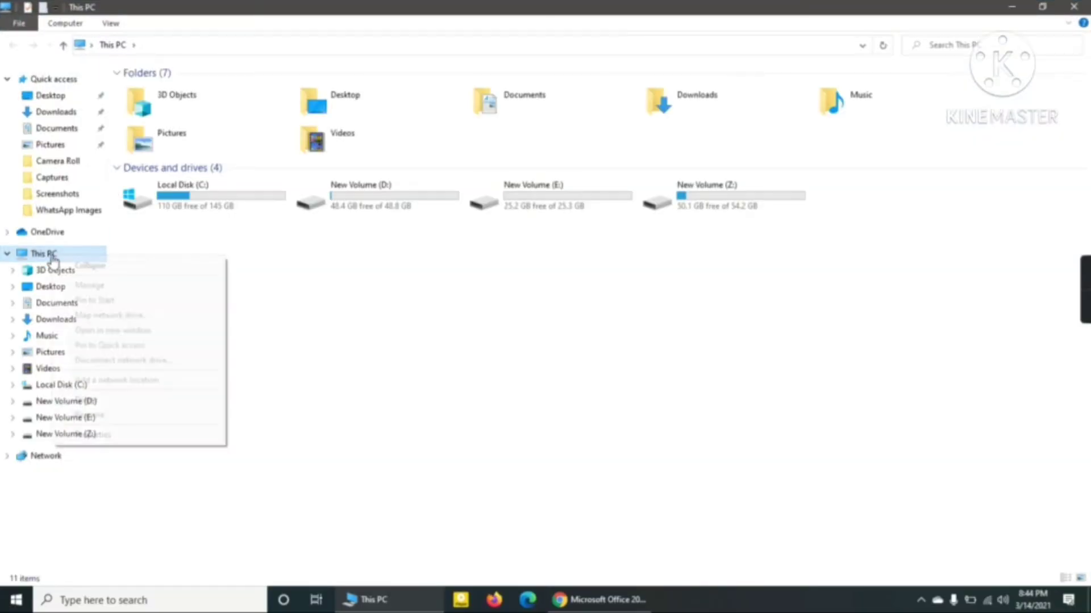
right_click(53, 259)
click(96, 434)
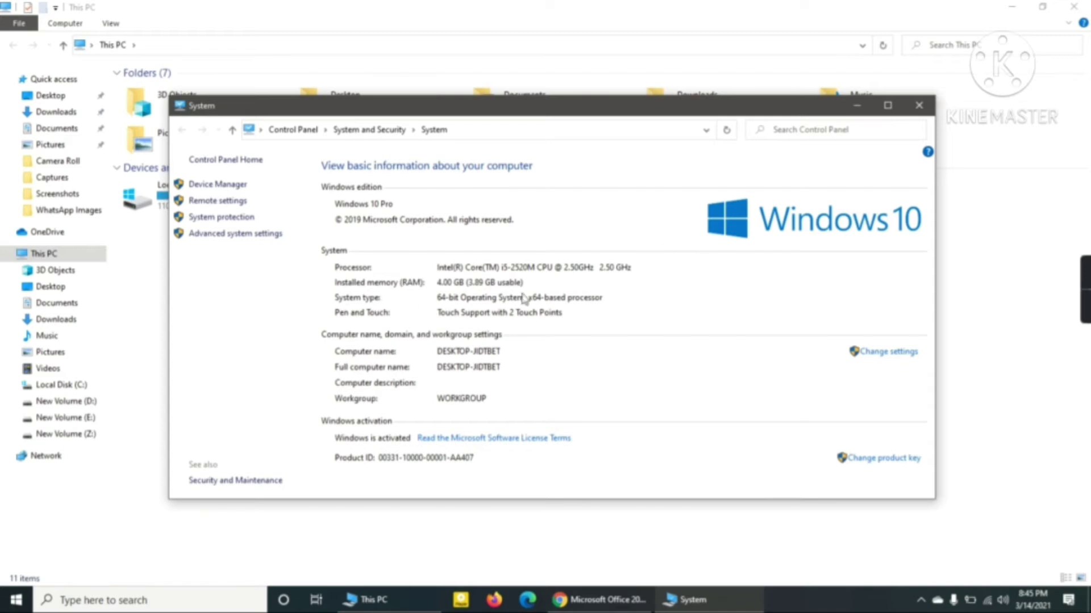
click(919, 105)
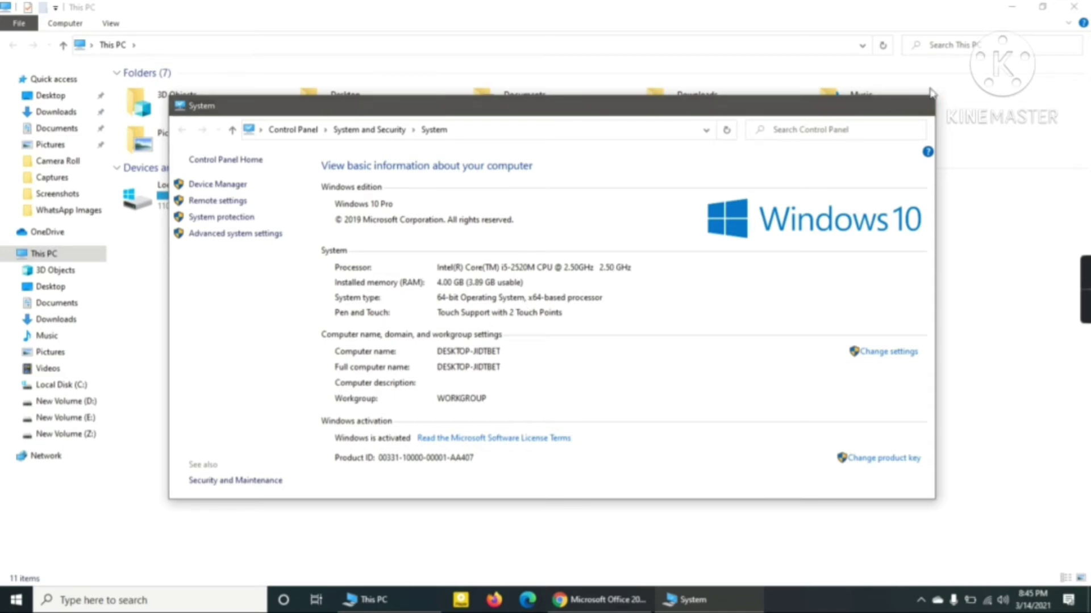
click(1073, 6)
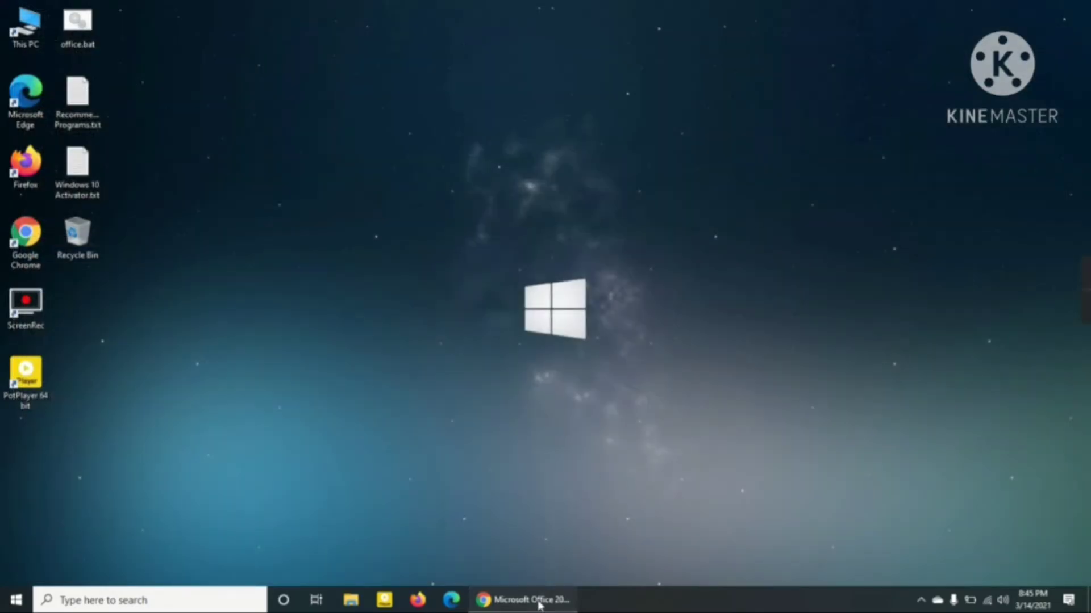
- Return to Chrome and start downloading the 64bit version of Microsoft Office 2016 Pro Plus, accepting the insecure form submission
click(538, 599)
click(409, 367)
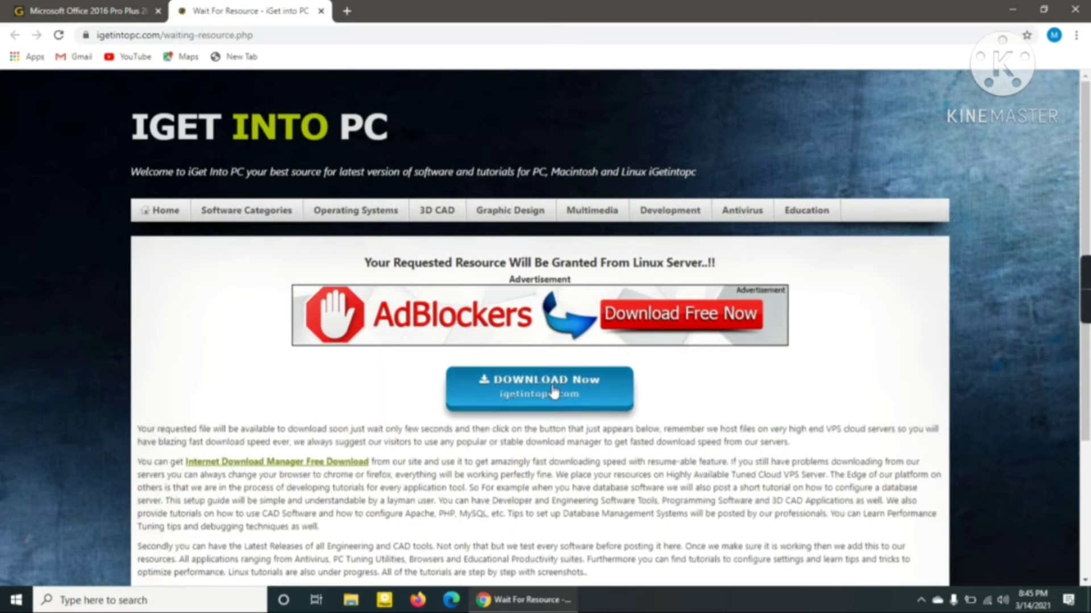
click(553, 391)
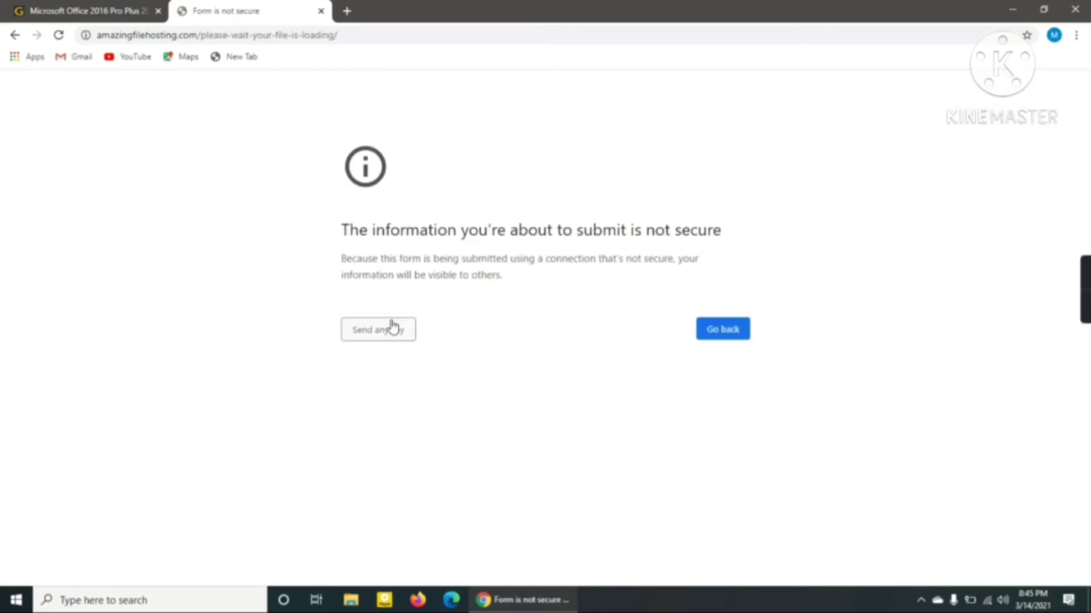
click(361, 331)
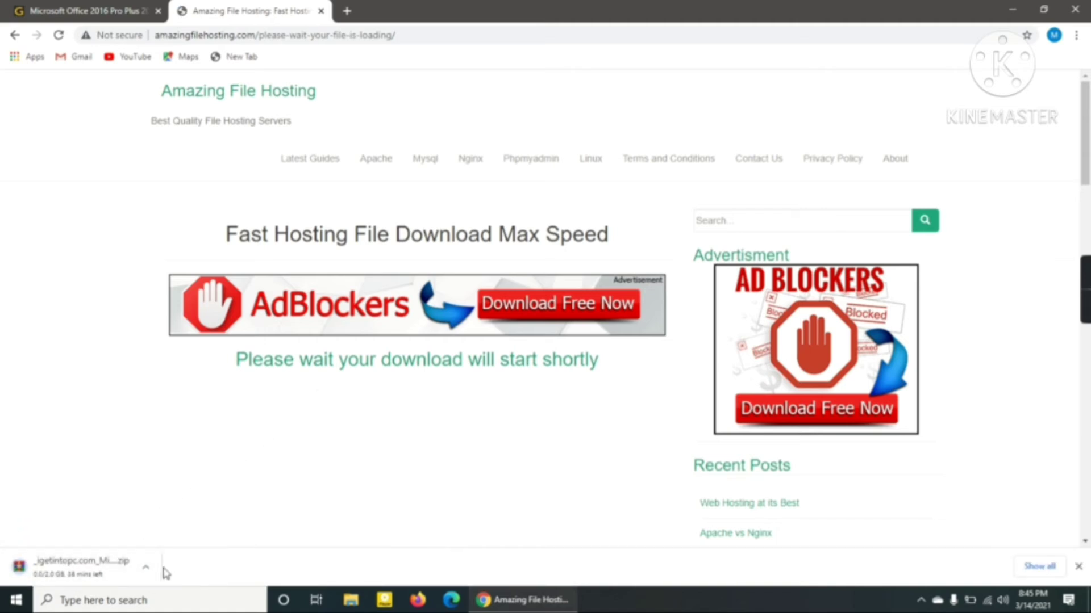
- Cancel the Office 2016 zip download, remove it from Chrome's downloads list and close the browser
click(1076, 35)
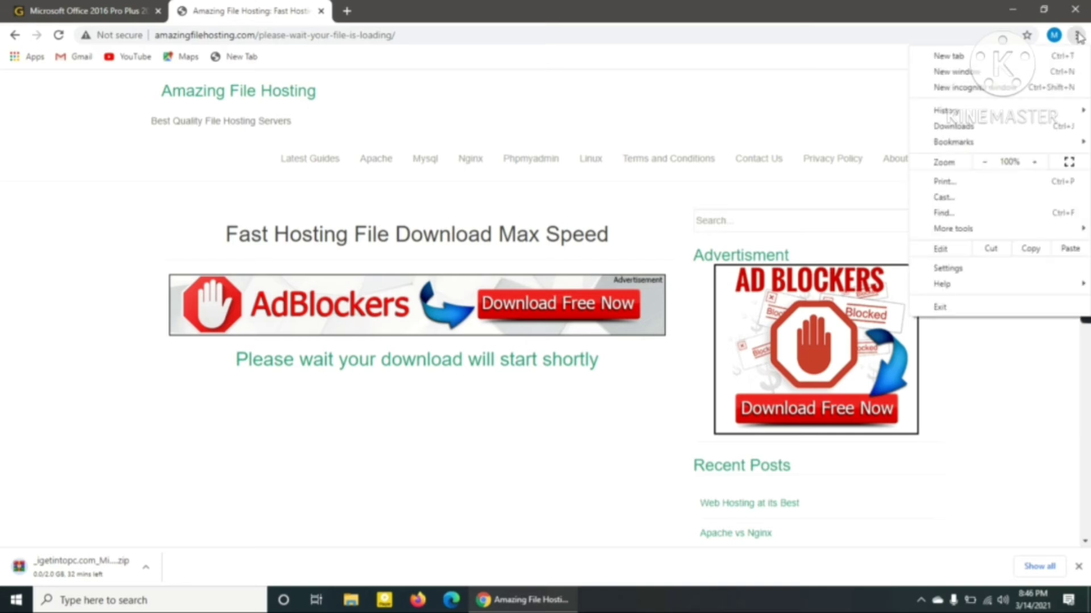
click(991, 127)
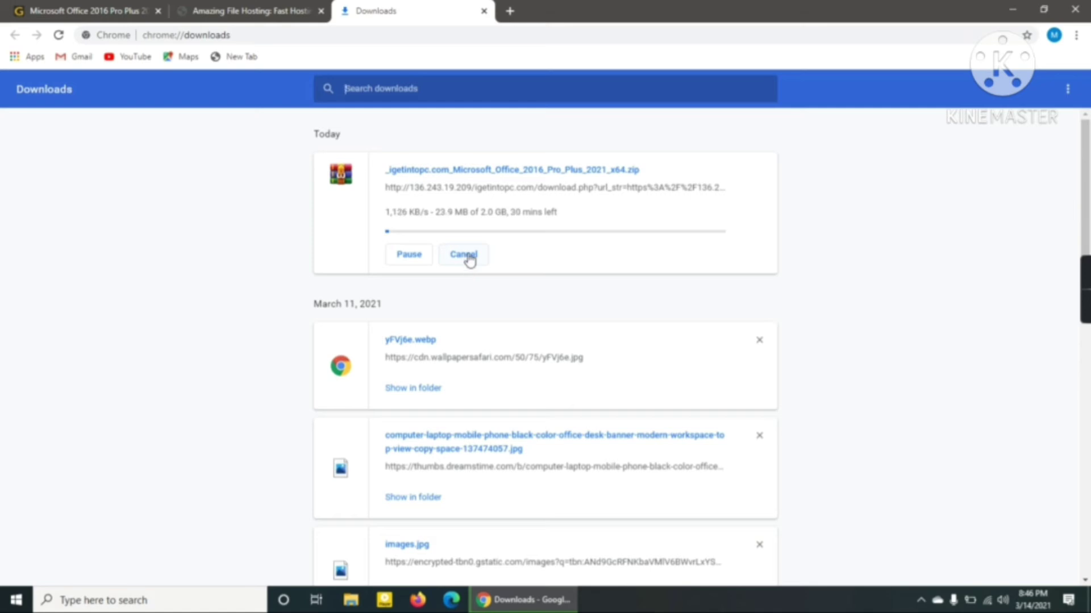
click(470, 257)
click(759, 172)
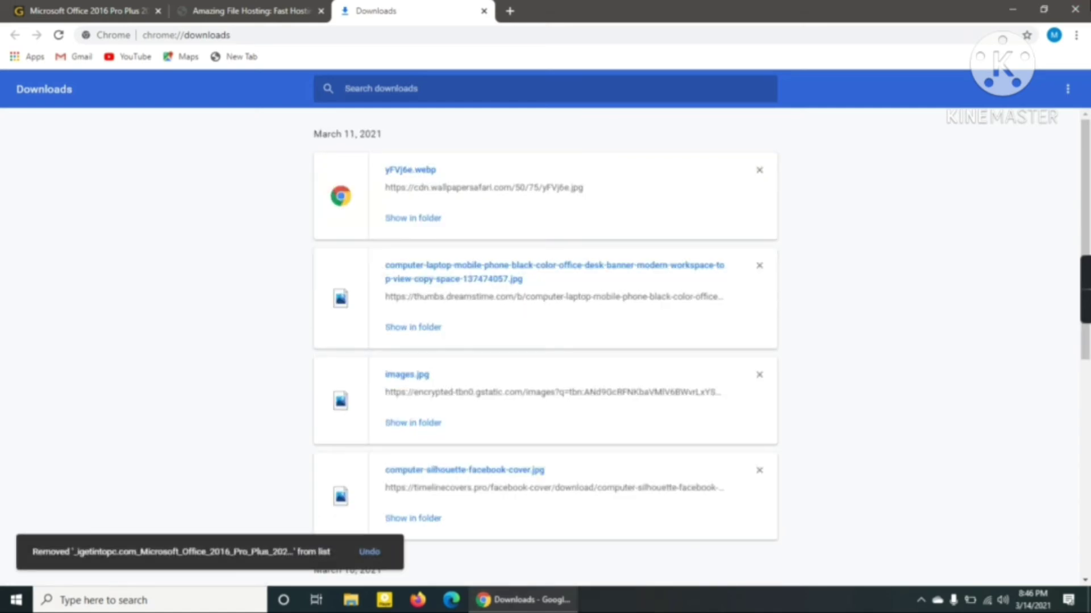
click(1075, 9)
right_click(708, 91)
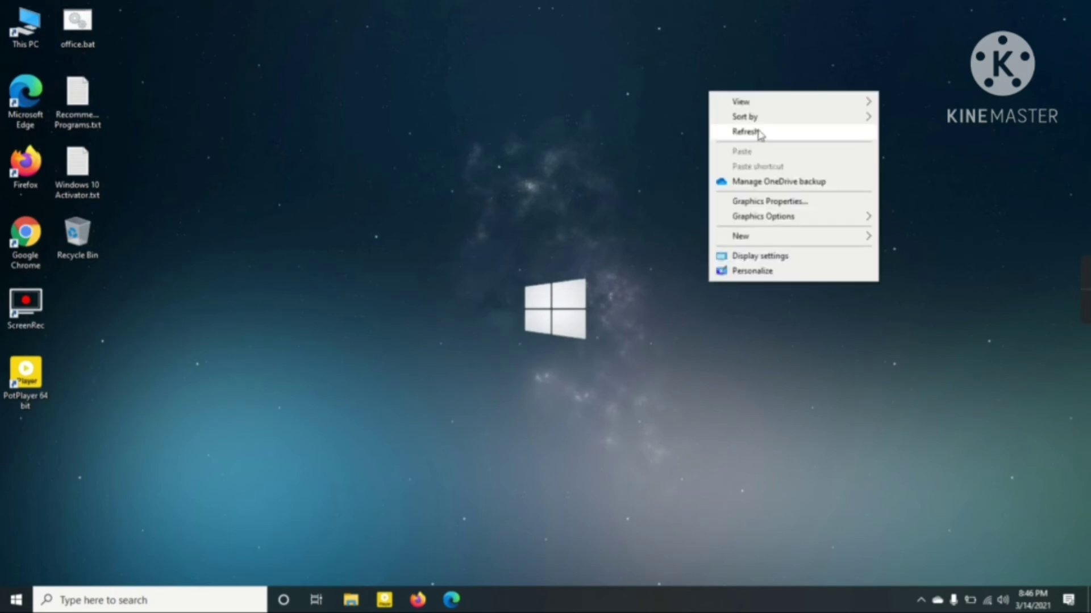
click(759, 134)
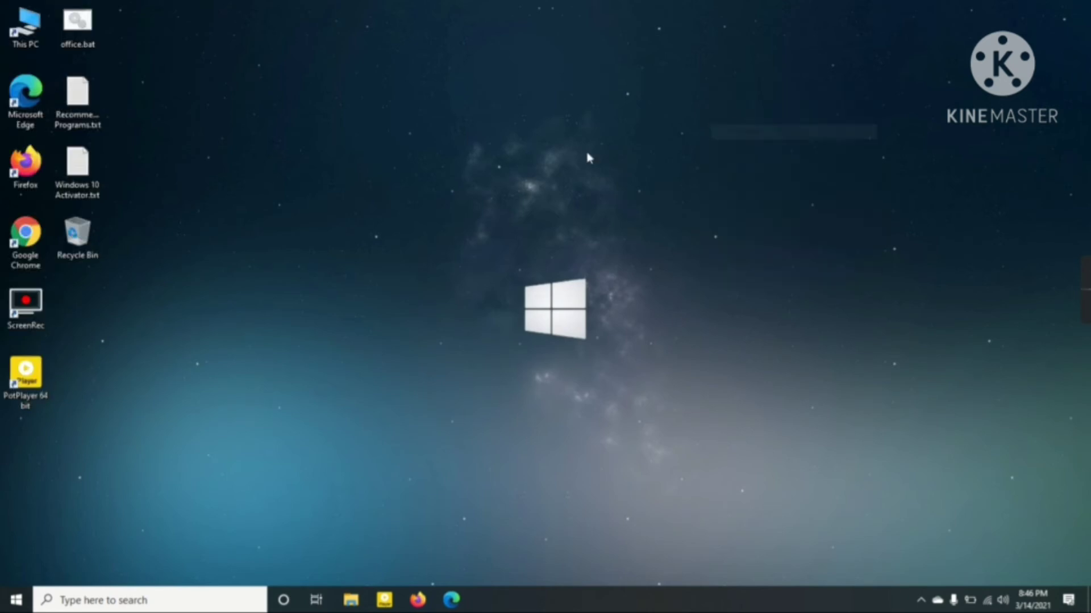
- Open the Ms Office 2016 folder on New Volume (Z:) and run OInstall.exe
double_click(5, 40)
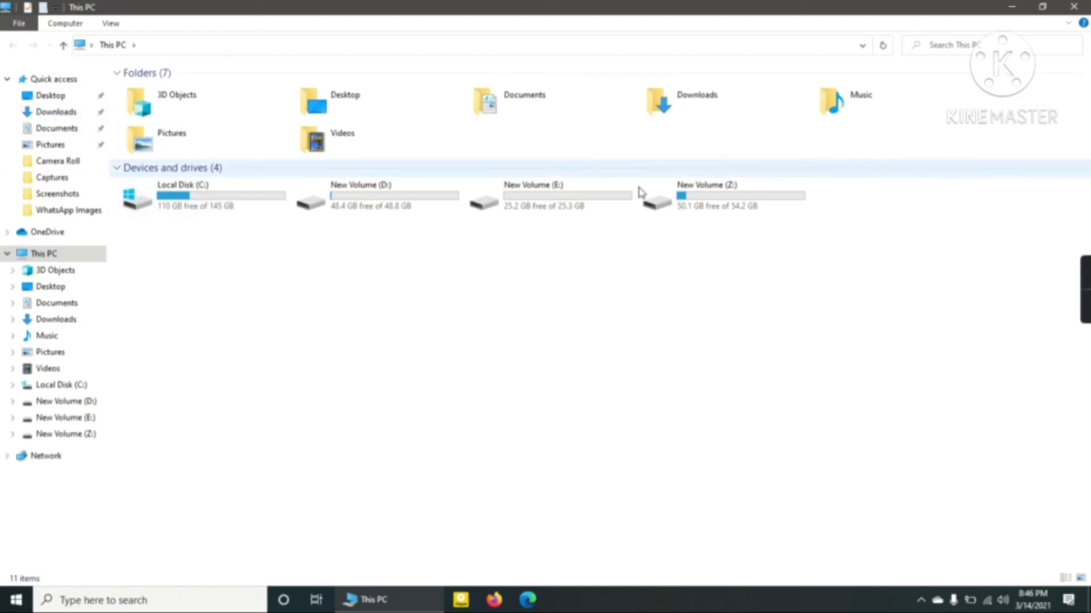
double_click(699, 206)
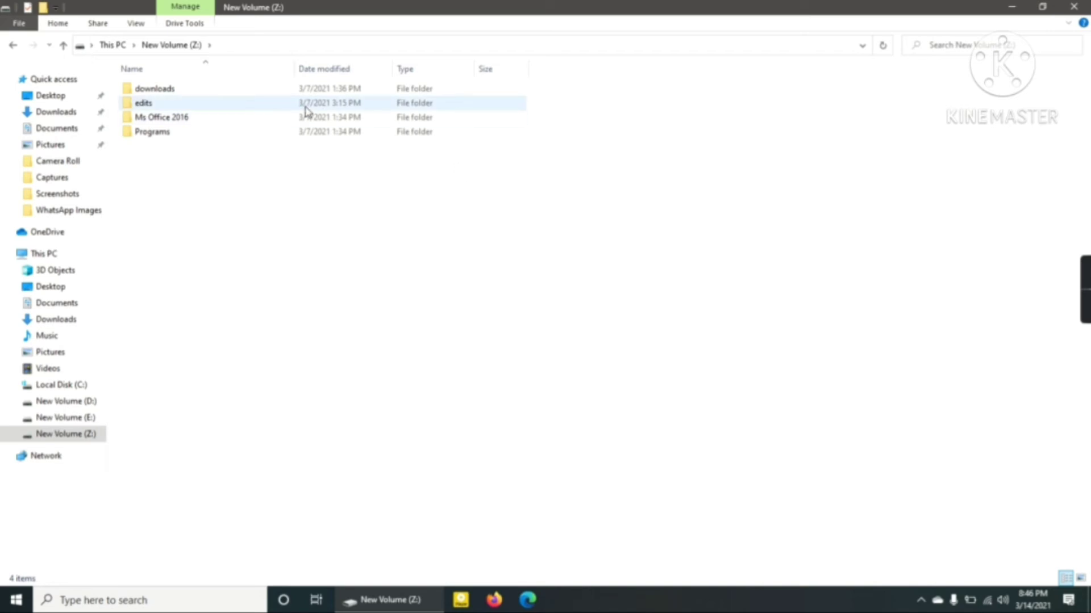
double_click(254, 121)
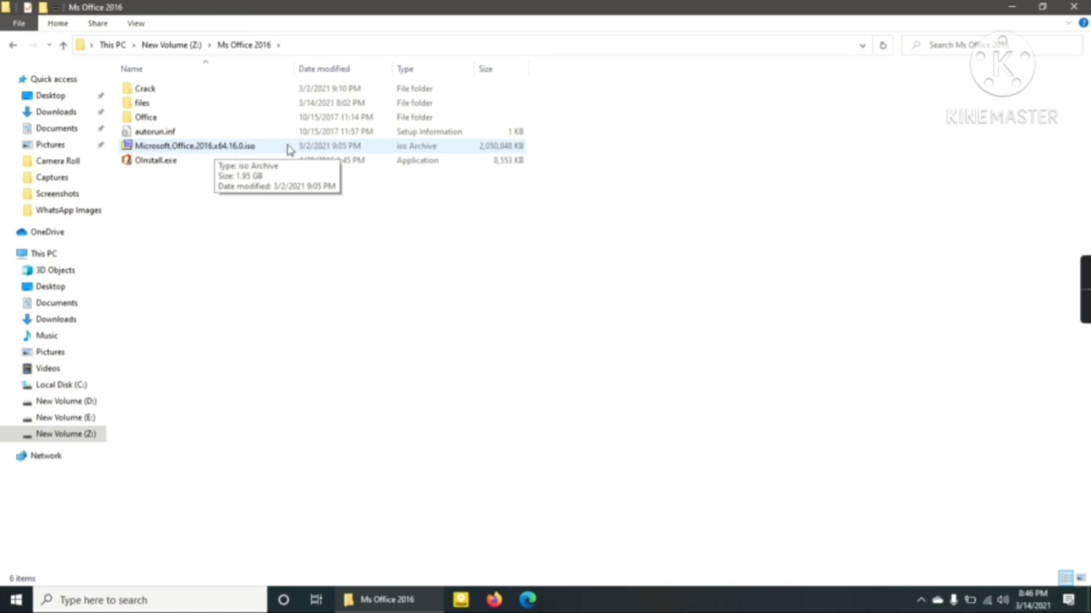
click(156, 161)
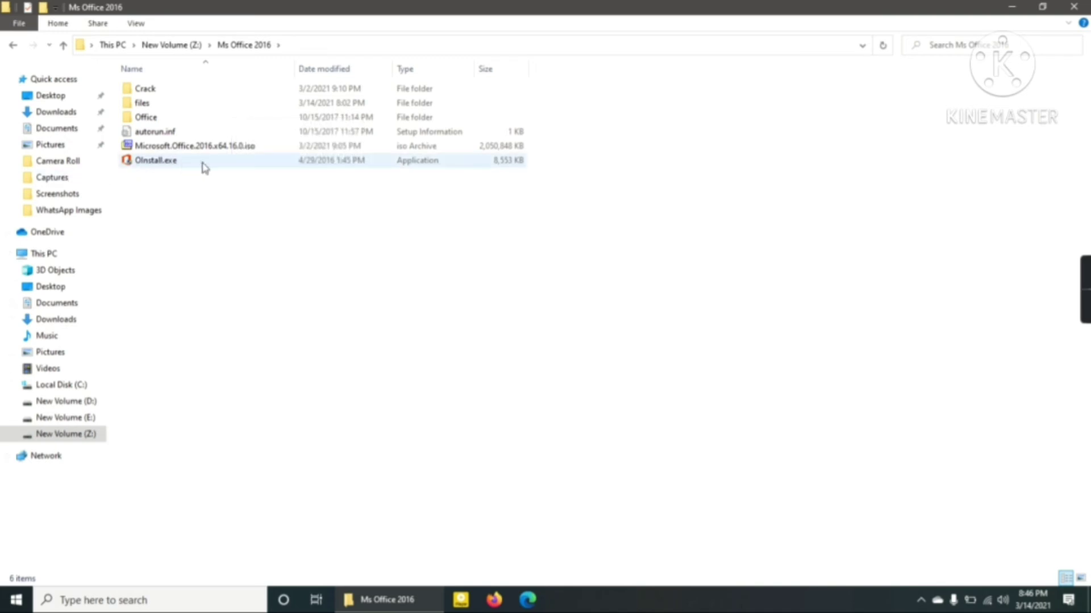
double_click(278, 164)
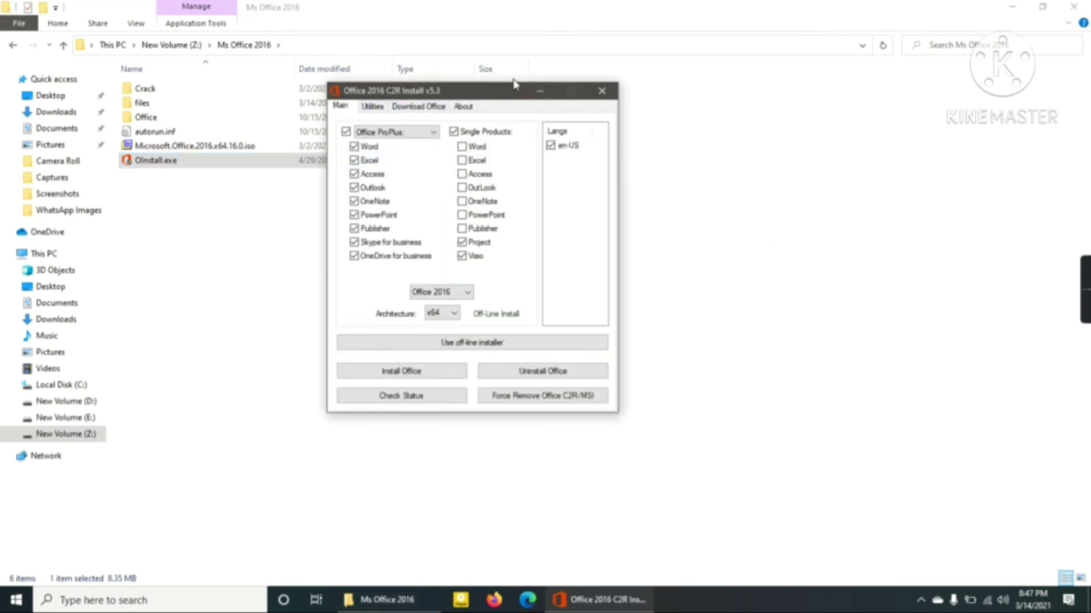
- Deselect Skype for business under Office ProPlus, start the x64 Office 2016 installation and close the installer window
drag(514, 85, 541, 39)
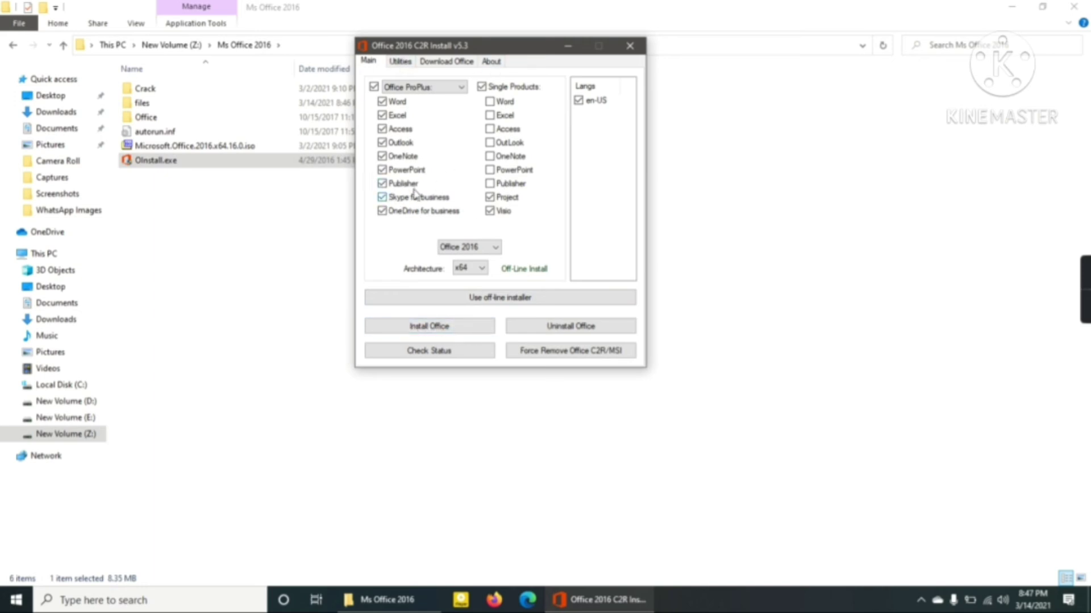
click(382, 198)
click(436, 329)
click(630, 45)
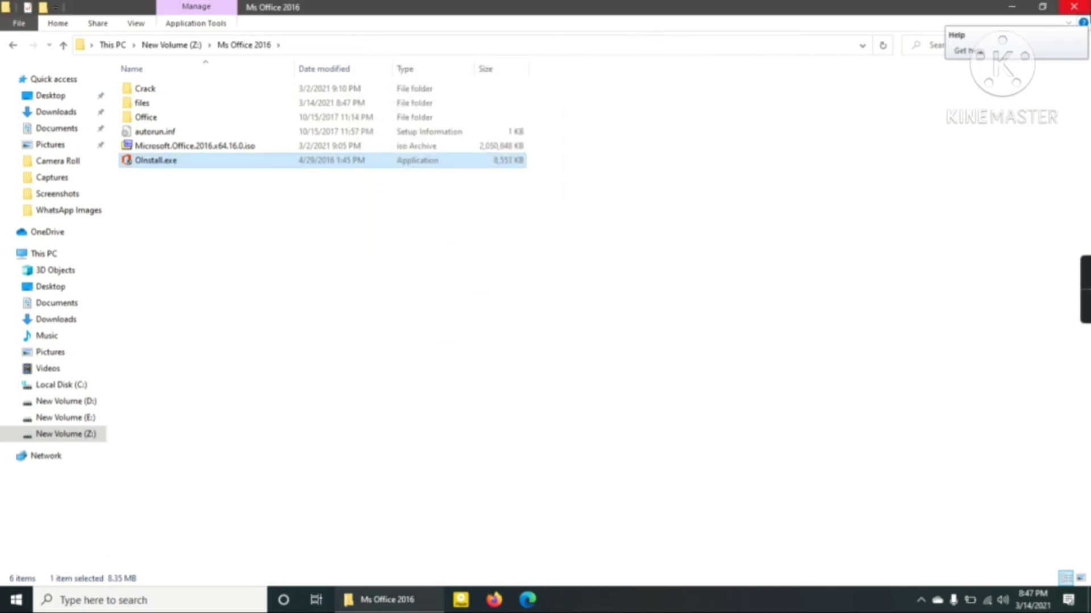
- Close the Ms Office 2016 folder window and refresh the desktop
click(1074, 8)
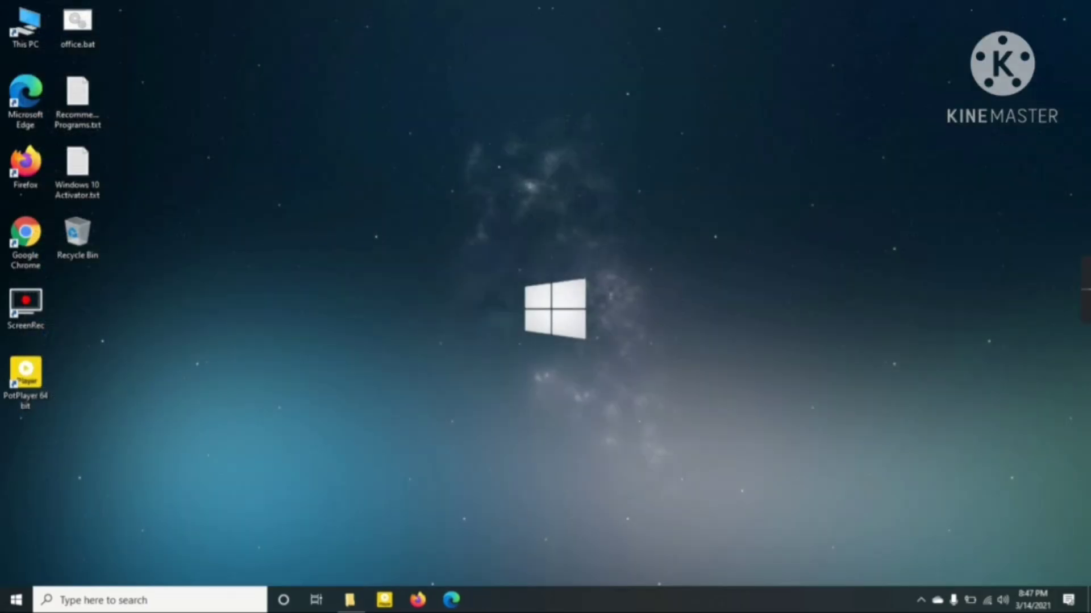
right_click(571, 88)
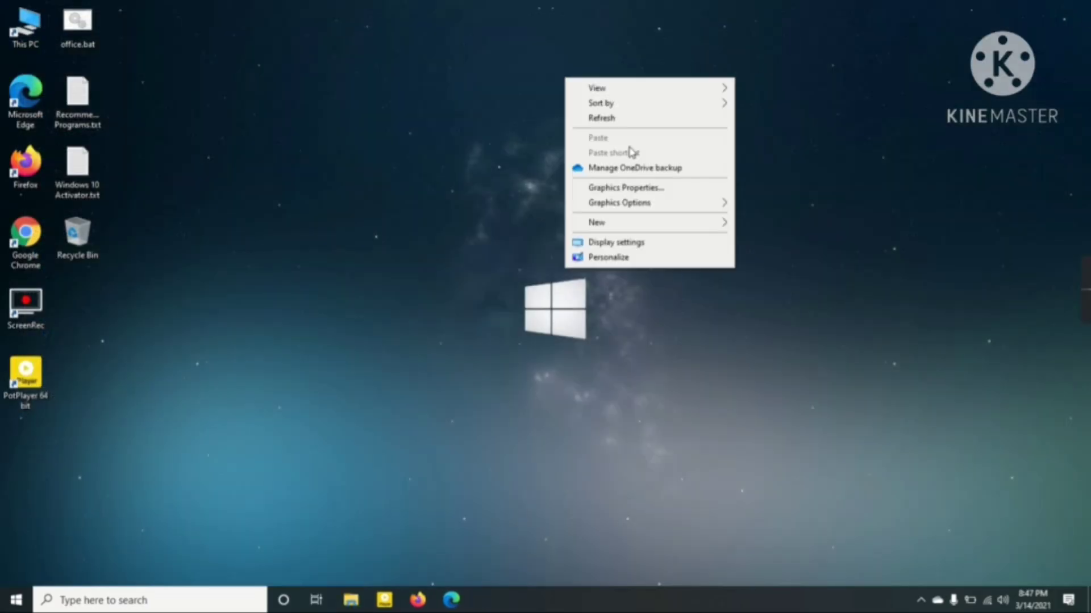
click(612, 119)
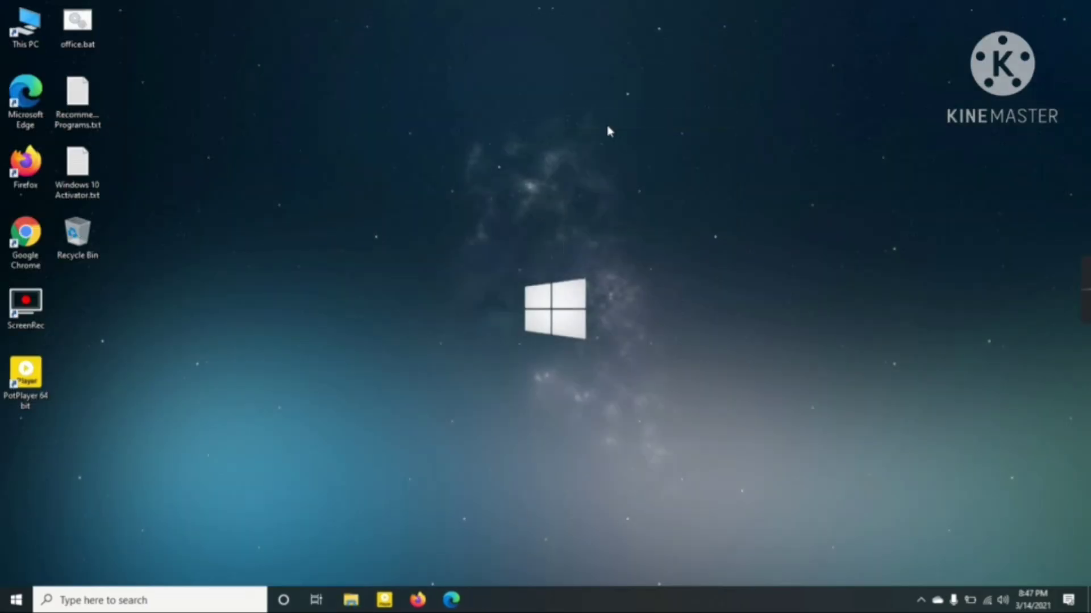
- Search Windows for "ms off" to check for the installed Office apps, and dismiss the search
click(74, 606)
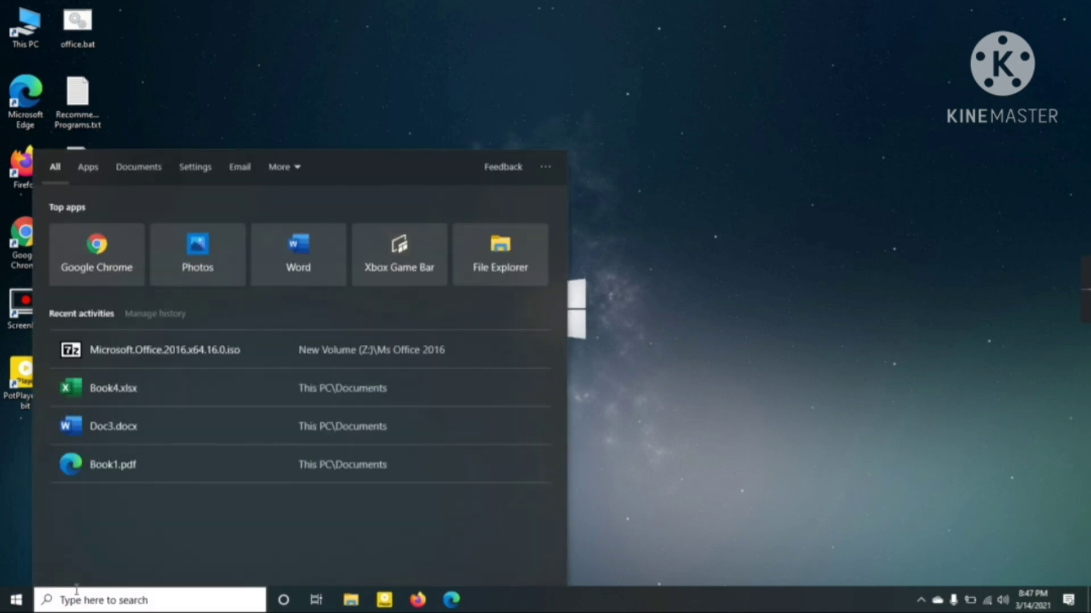
text(m)
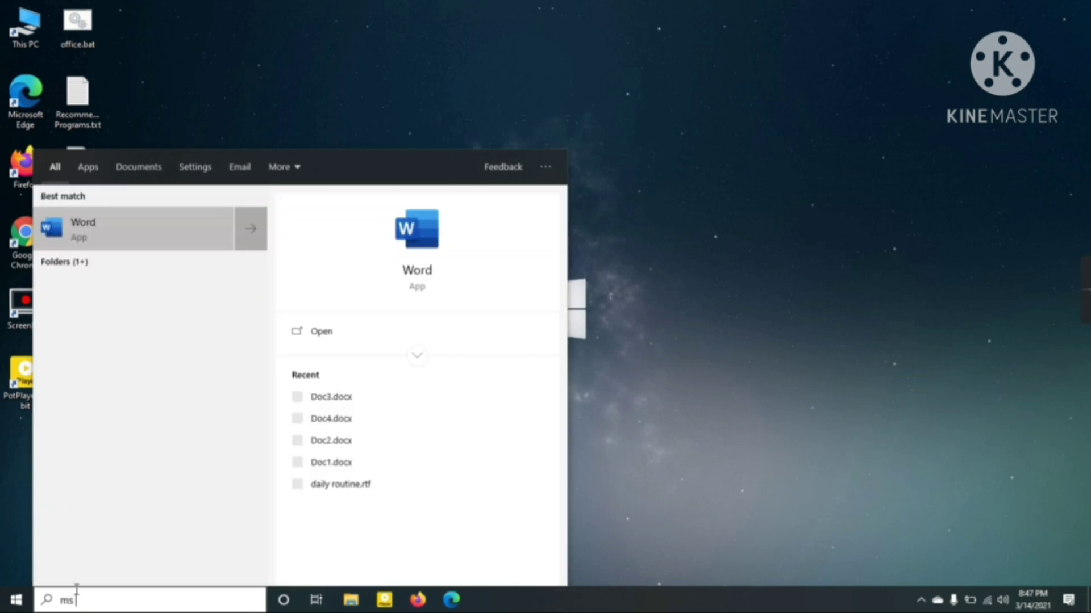
text(s)
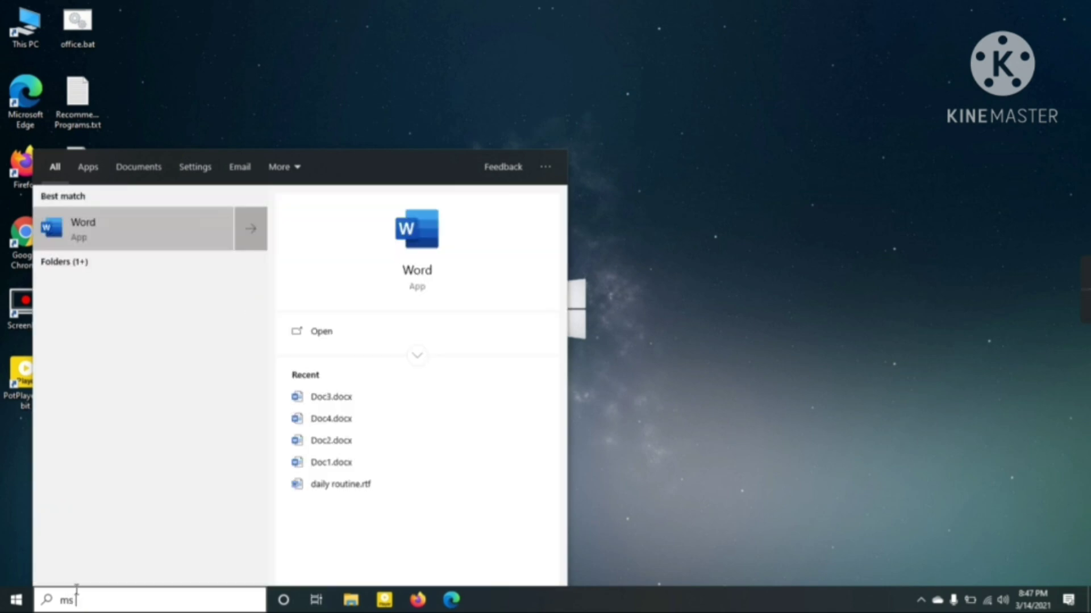
text( off)
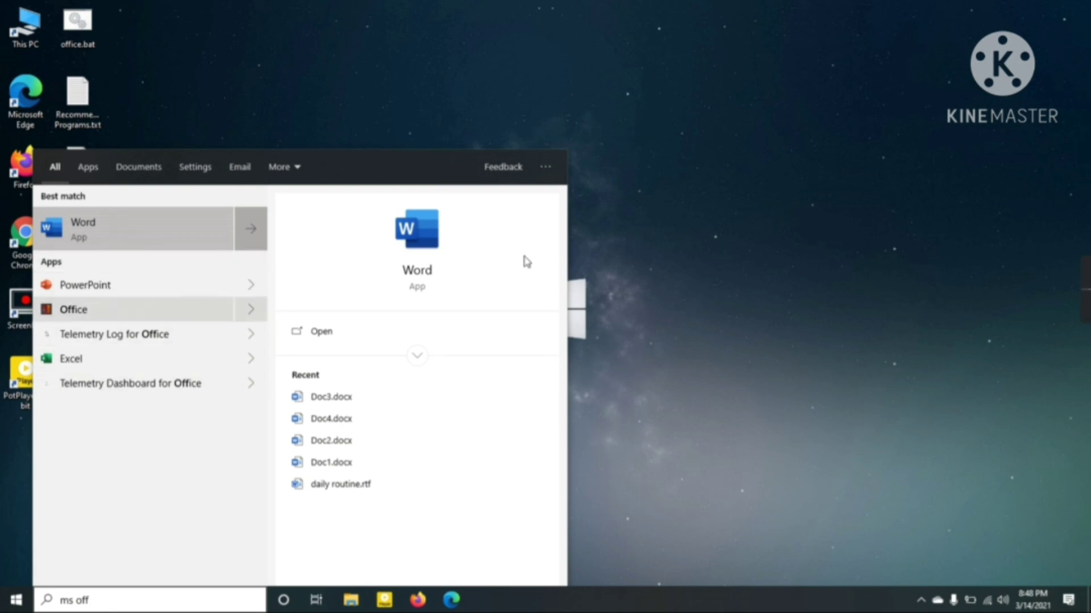
key(Escape)
right_click(434, 160)
click(471, 200)
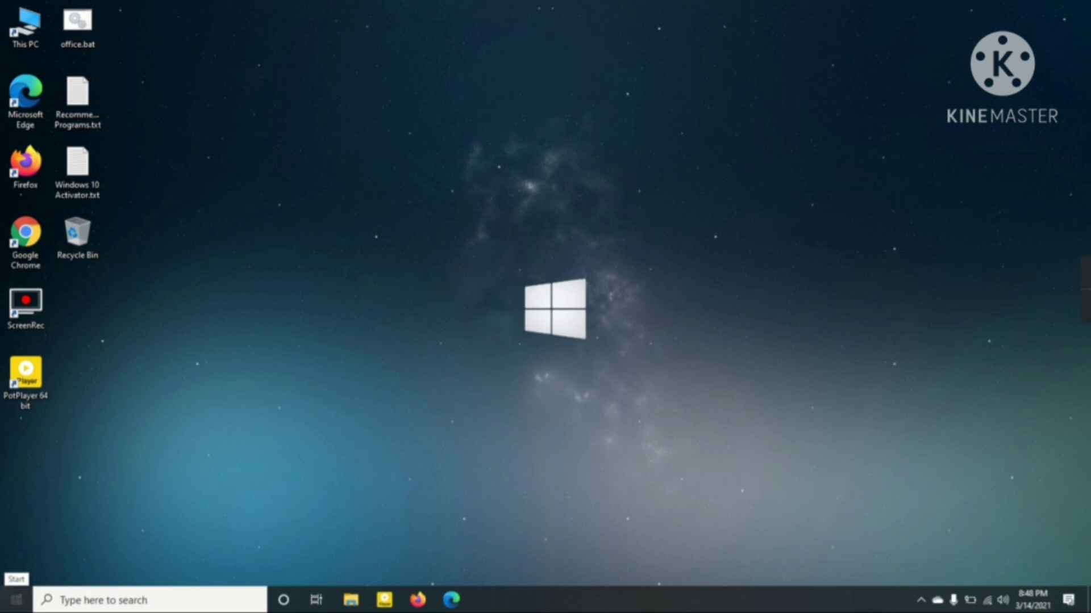
click(16, 599)
mouse_move(10, 565)
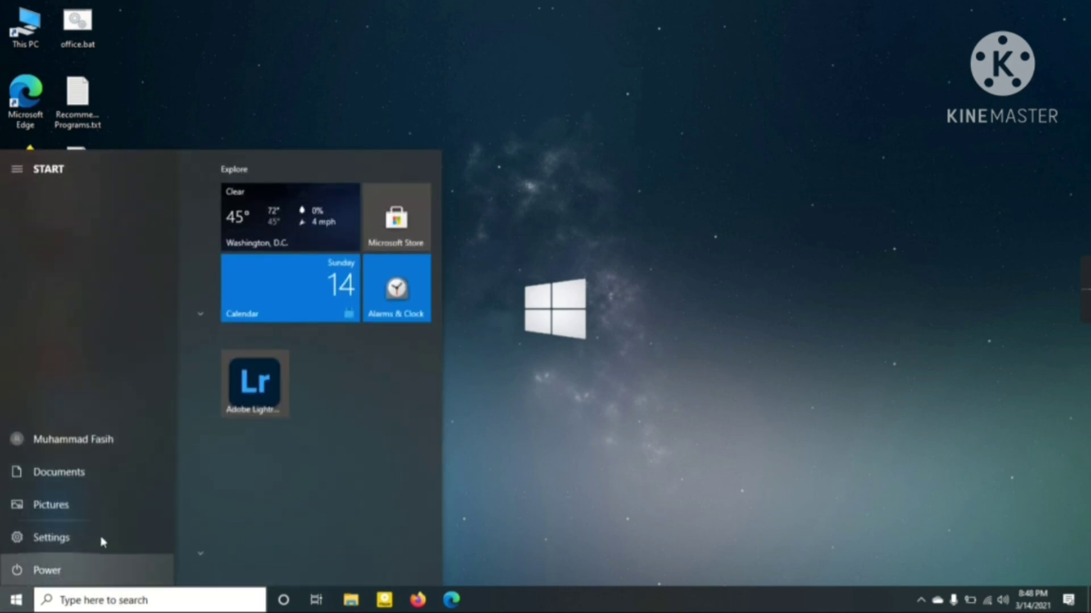
click(568, 321)
mouse_move(1083, 291)
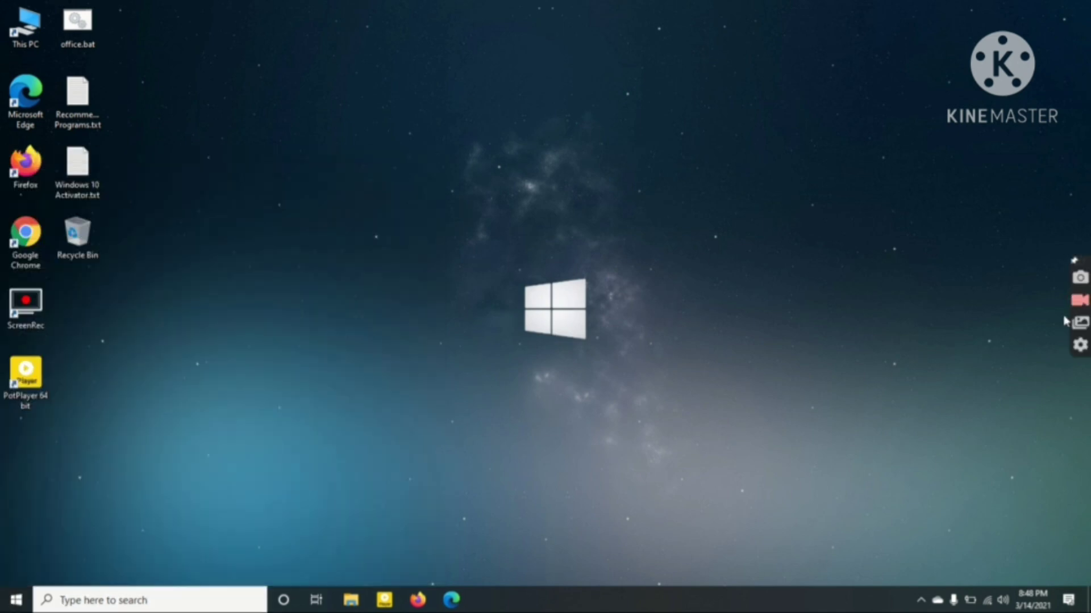